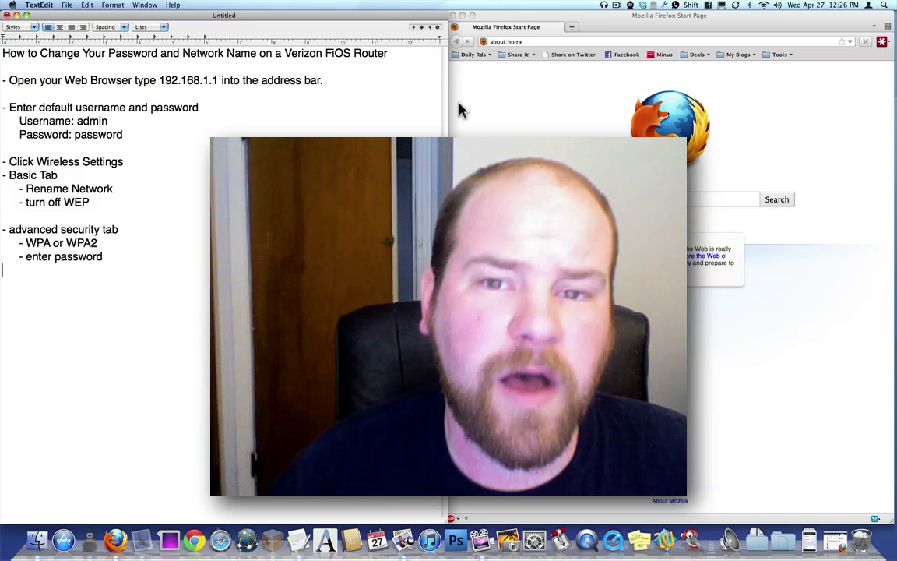
Step: Bring Firefox forward and go to 192.168.1.1 to reach the Verizon router login
left_click(413, 105)
left_click(483, 131)
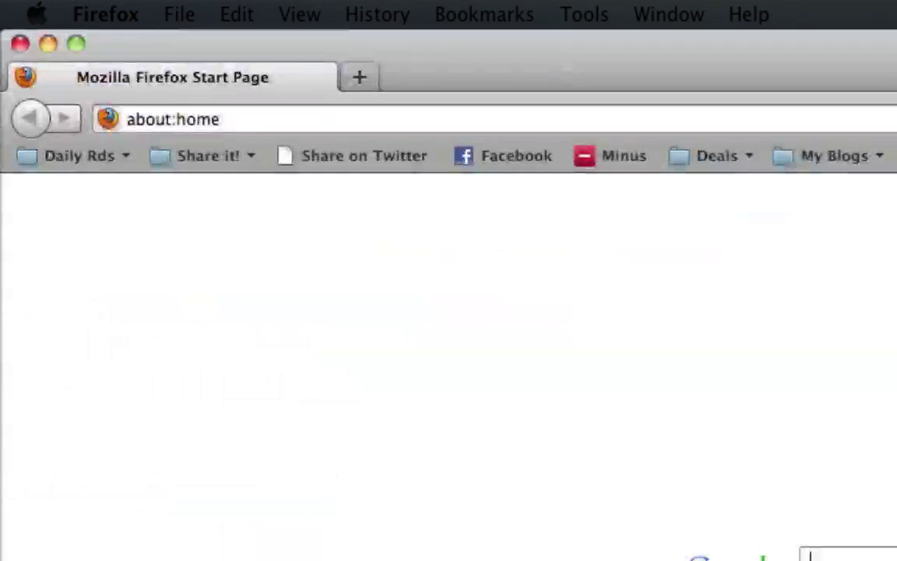
key("super+l")
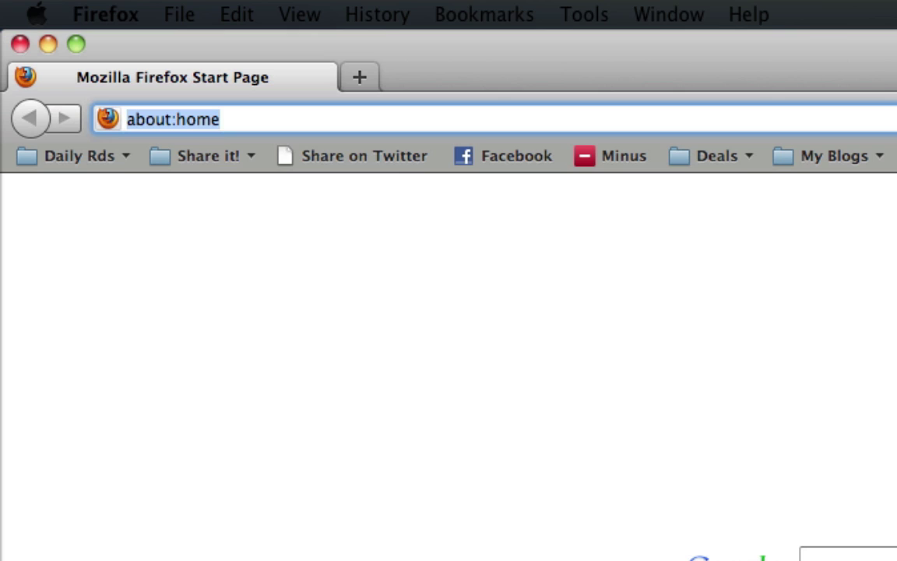
type("192")
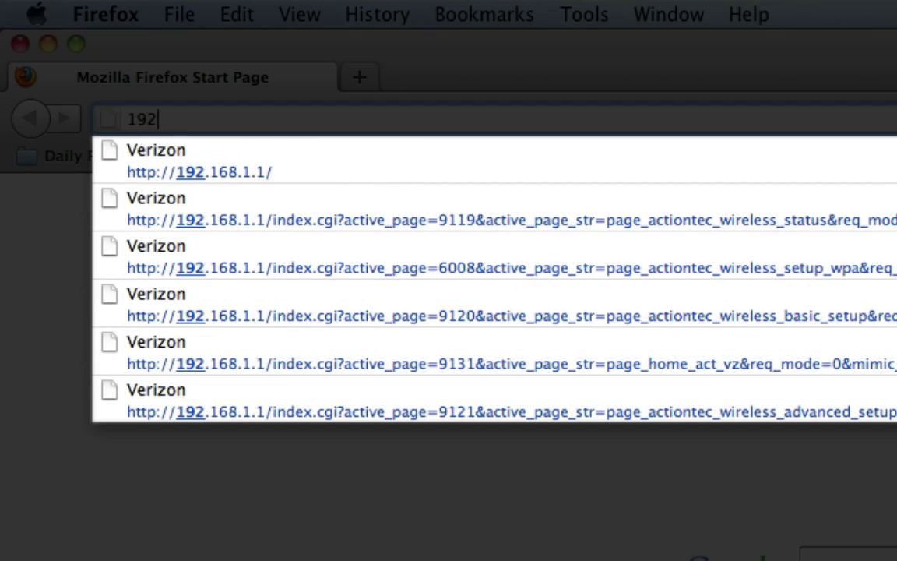
type(".168.1.1")
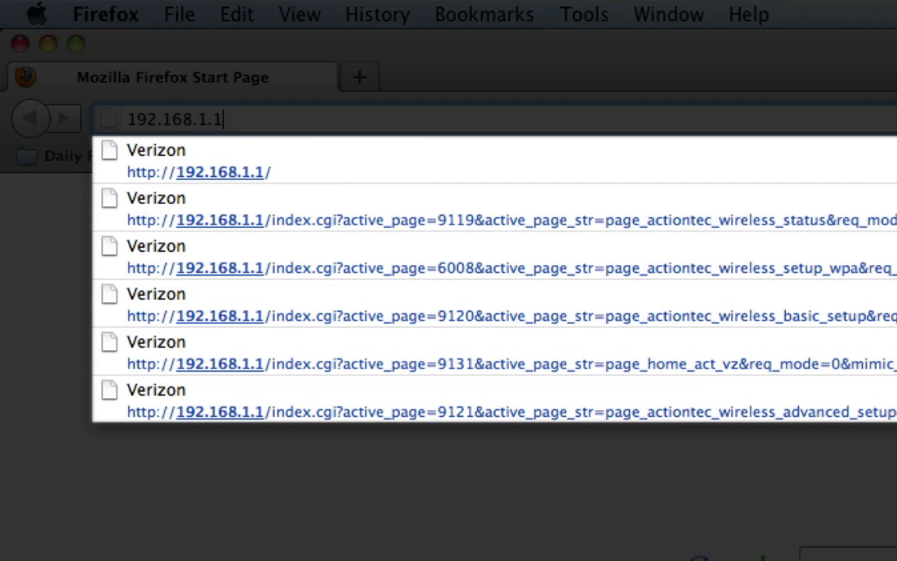
key("Return")
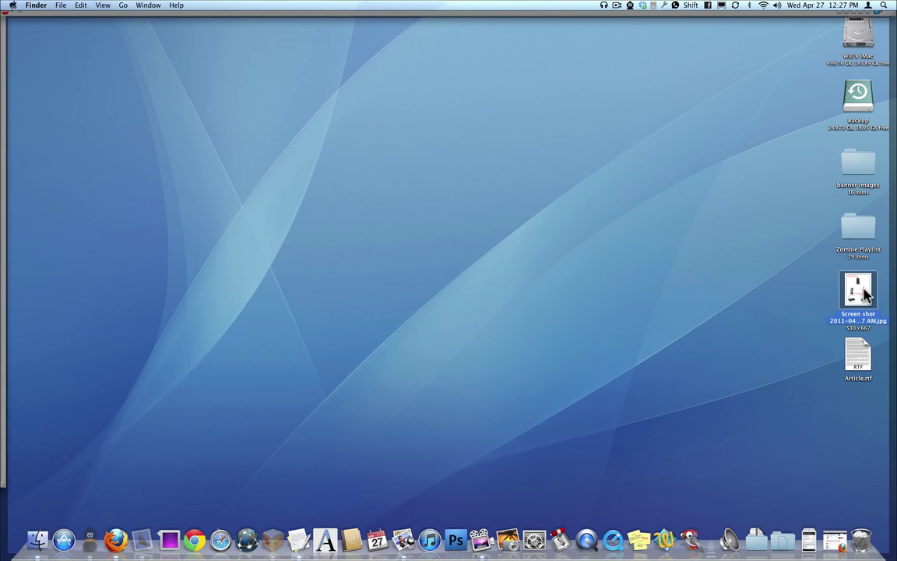
Step: Open the screenshot of router models and default logins in Preview and shift it slightly right
double_click(858, 289)
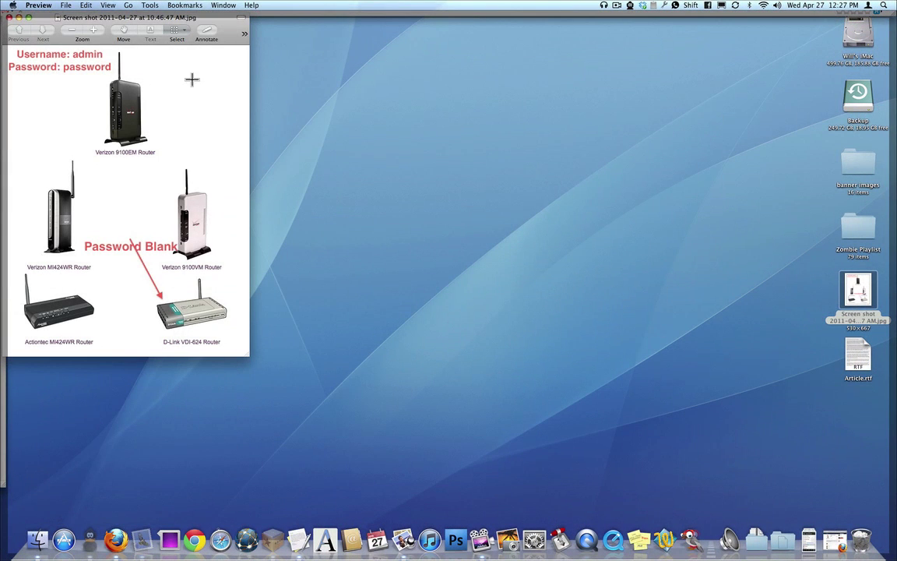
left_click(187, 17)
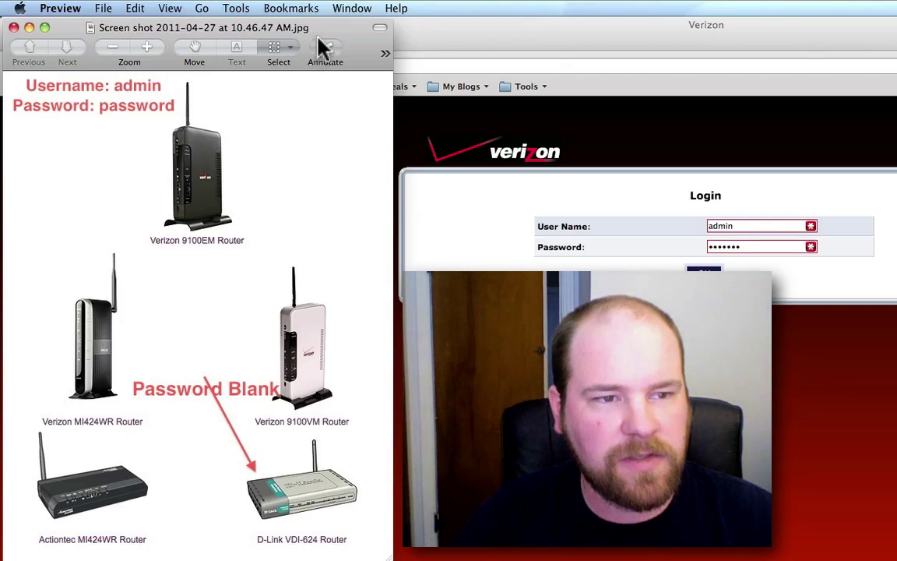
left_click_drag(322, 35, 340, 32)
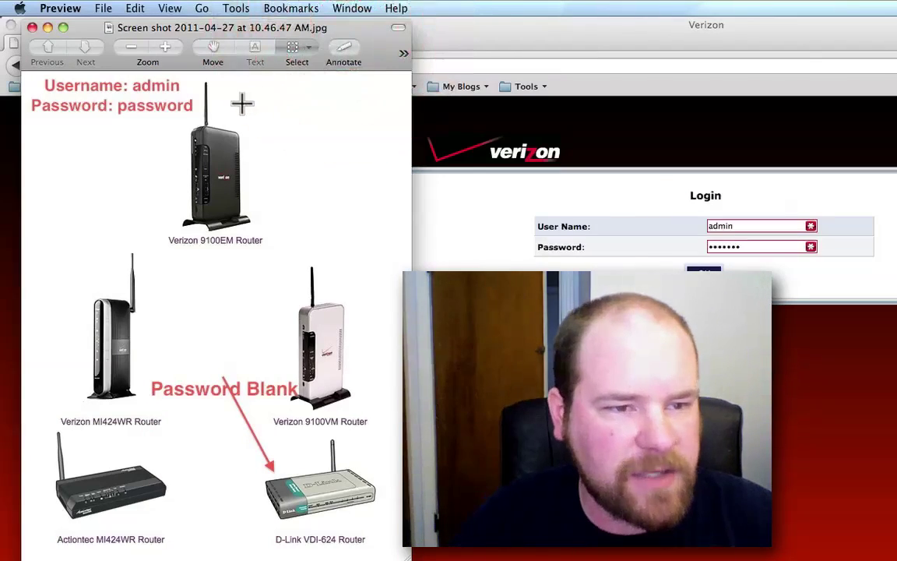
Step: Minimise the screenshot and log in with the owner's user name and password, retrying once
double_click(401, 30)
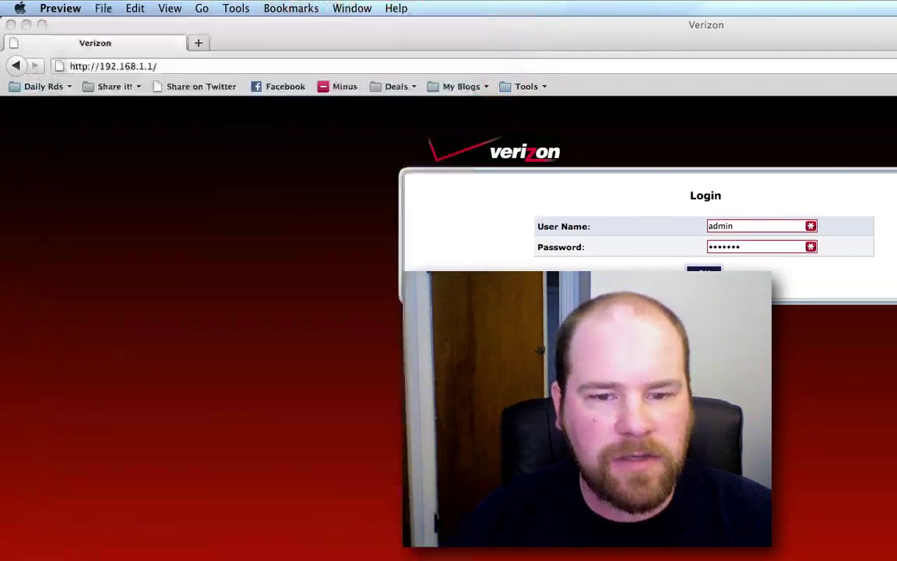
left_click(610, 370)
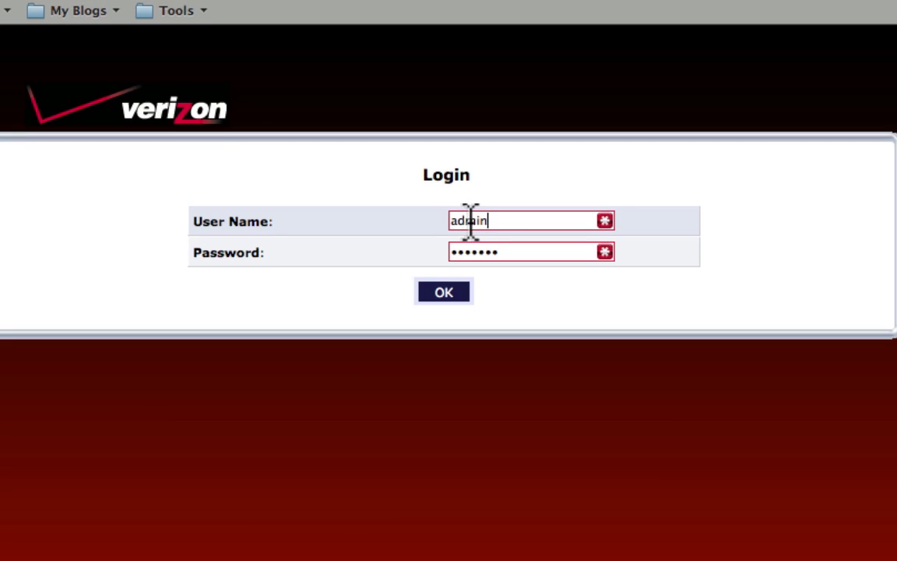
double_click(471, 222)
type("will")
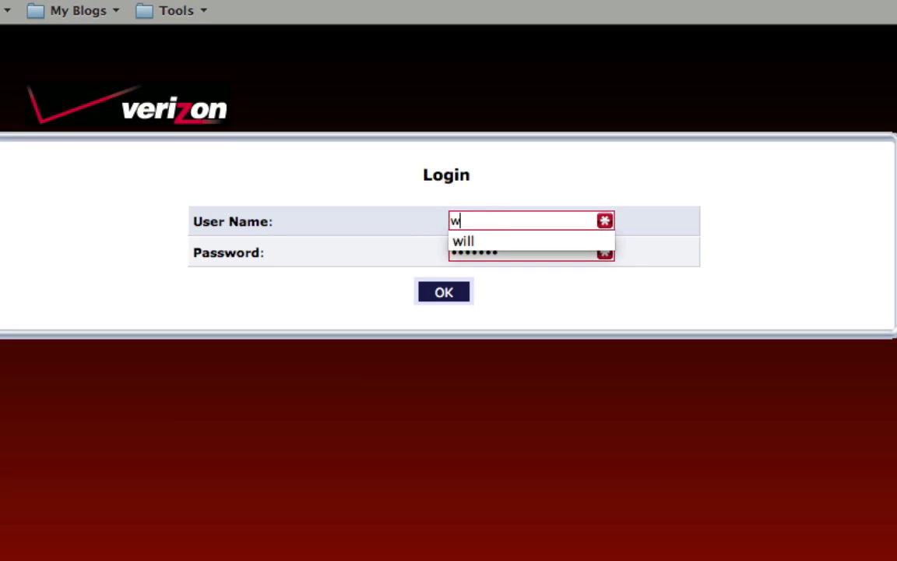
key("Tab")
type("p")
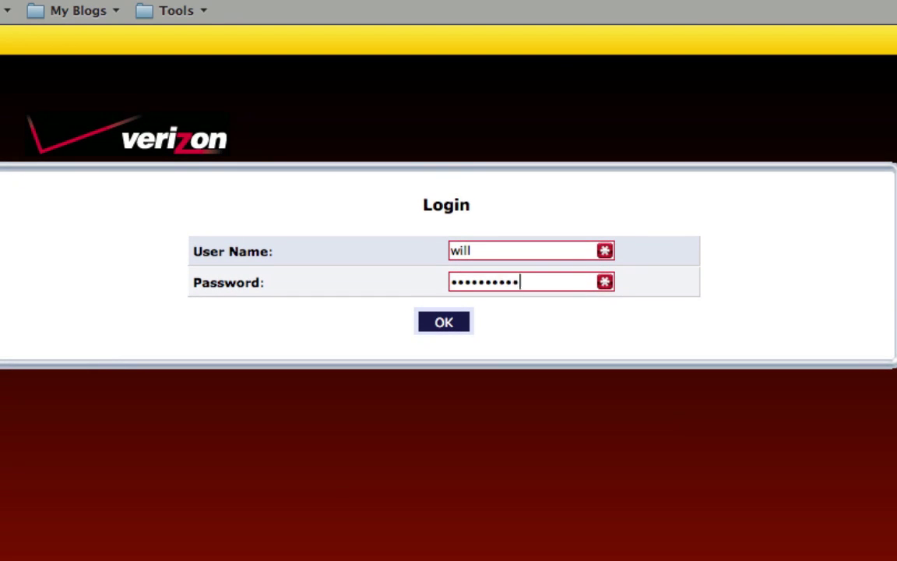
key("Return")
key("Tab")
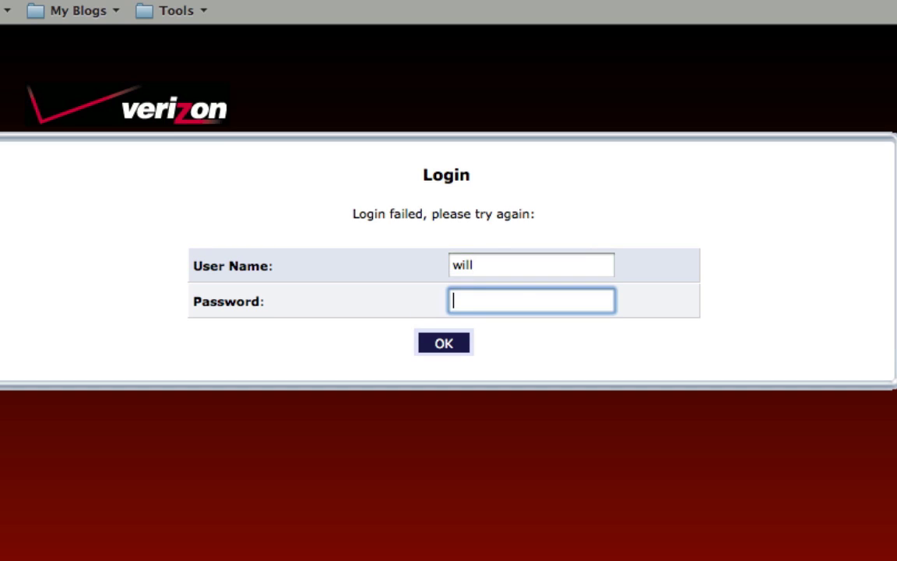
key("Return")
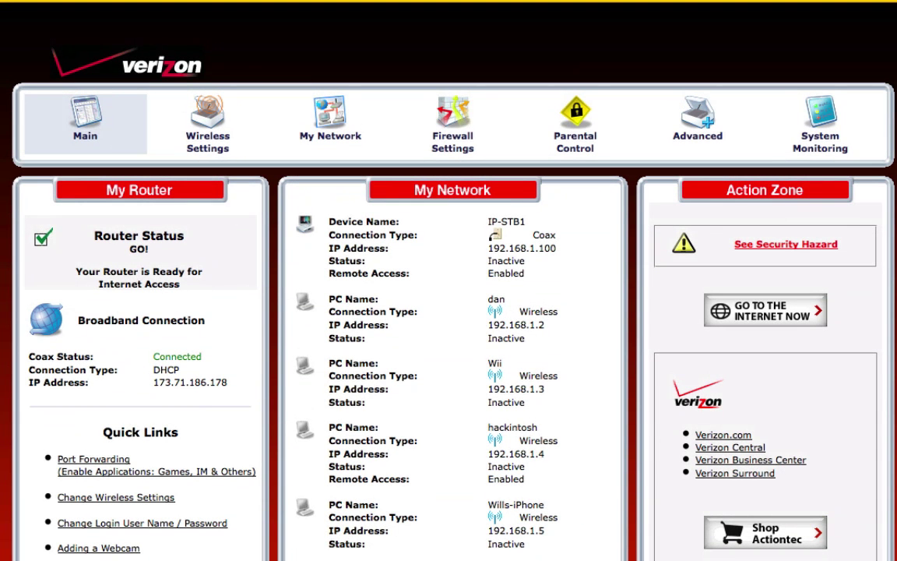
Step: Open Wireless Basic Security Settings and confirm the network name TheBurg against the Wi-Fi list
left_click(211, 144)
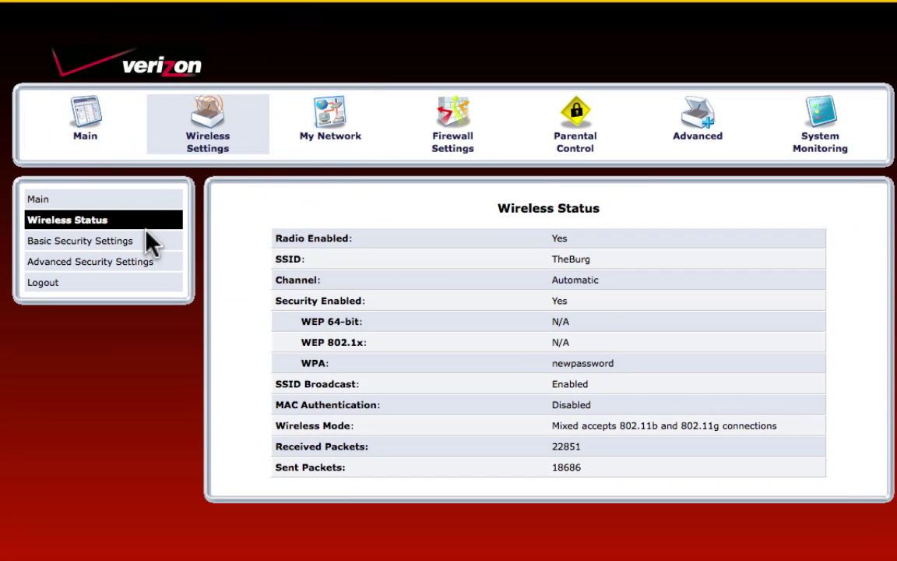
left_click(122, 243)
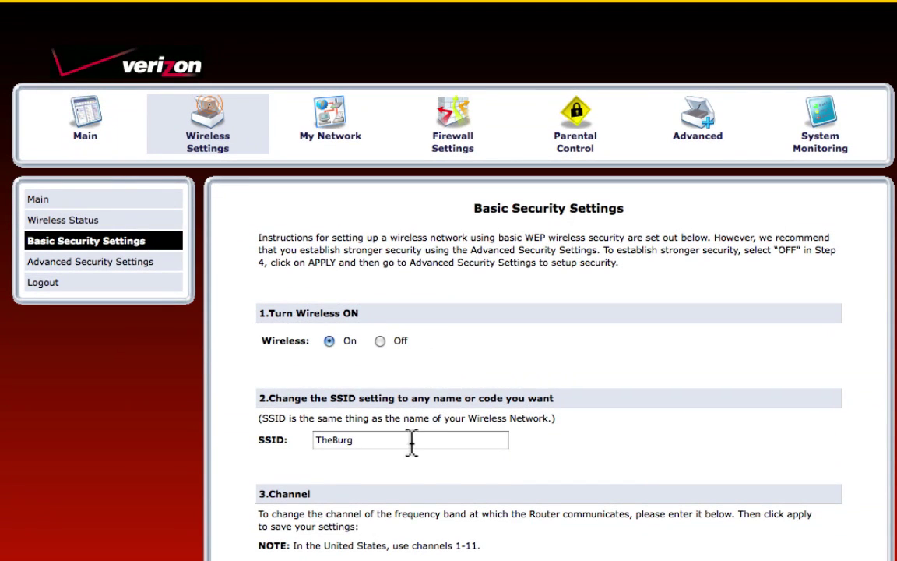
left_click(404, 441)
double_click(405, 441)
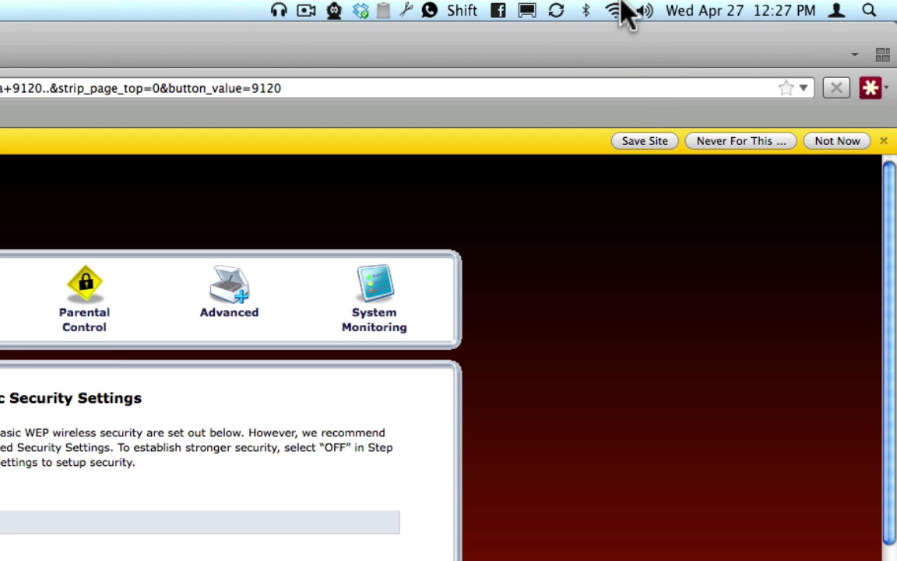
left_click(616, 10)
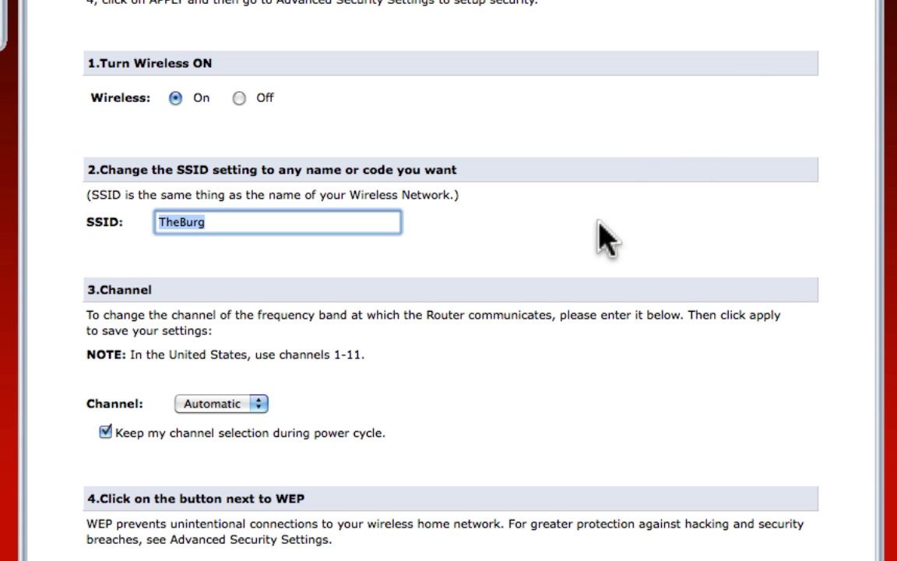
Step: Keep WEP Off and scroll to the status table showing 64-BIT WEP OFF for TheBurg
left_click(567, 244)
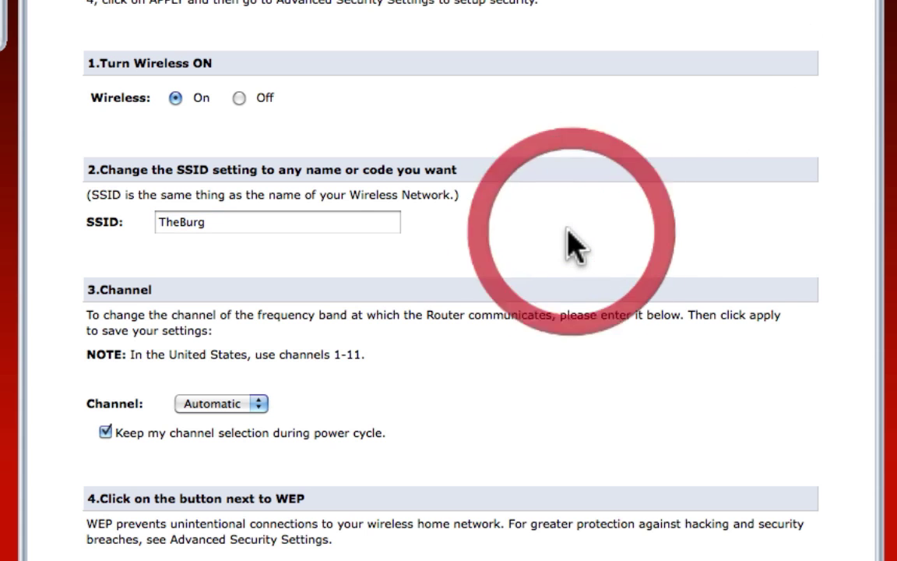
scroll(499, 179, "down", 6)
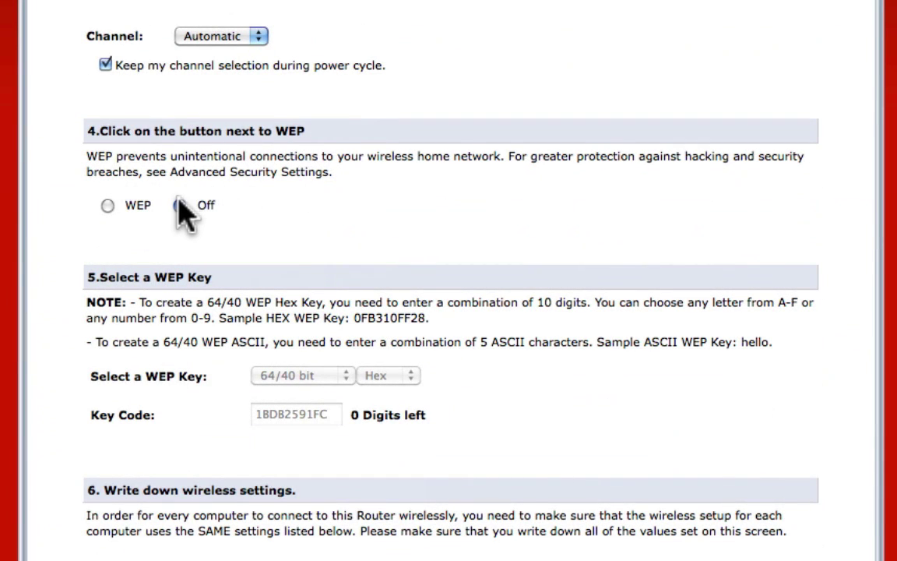
left_click(180, 205)
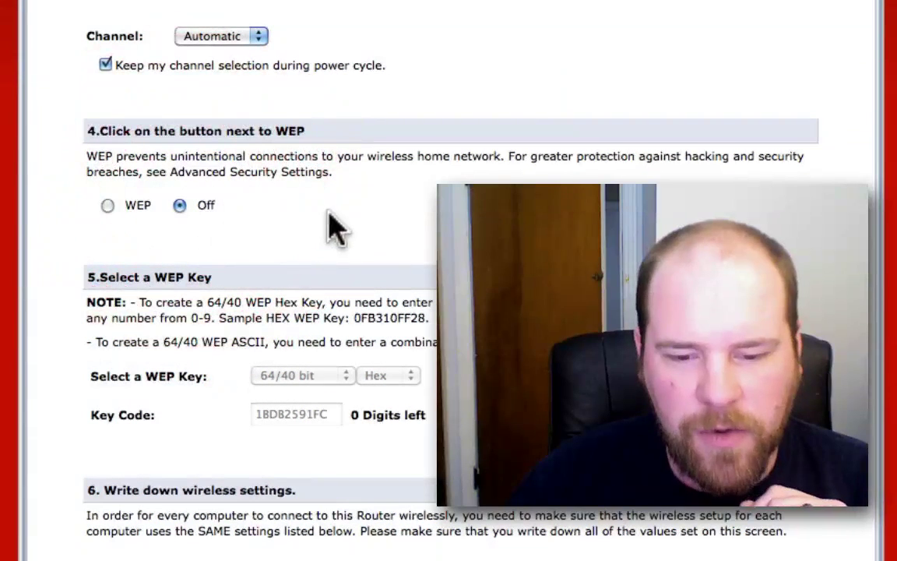
scroll(343, 205, "down", 3)
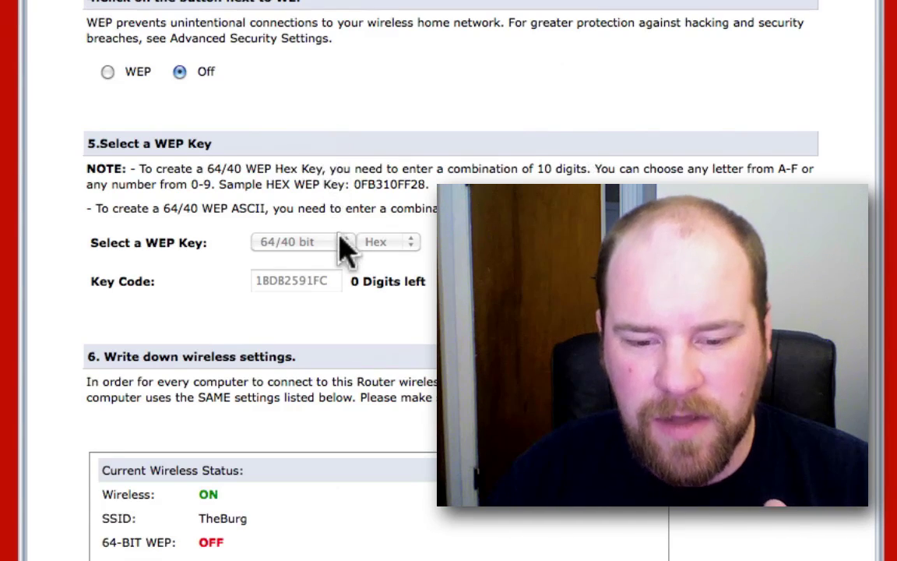
left_click(267, 281)
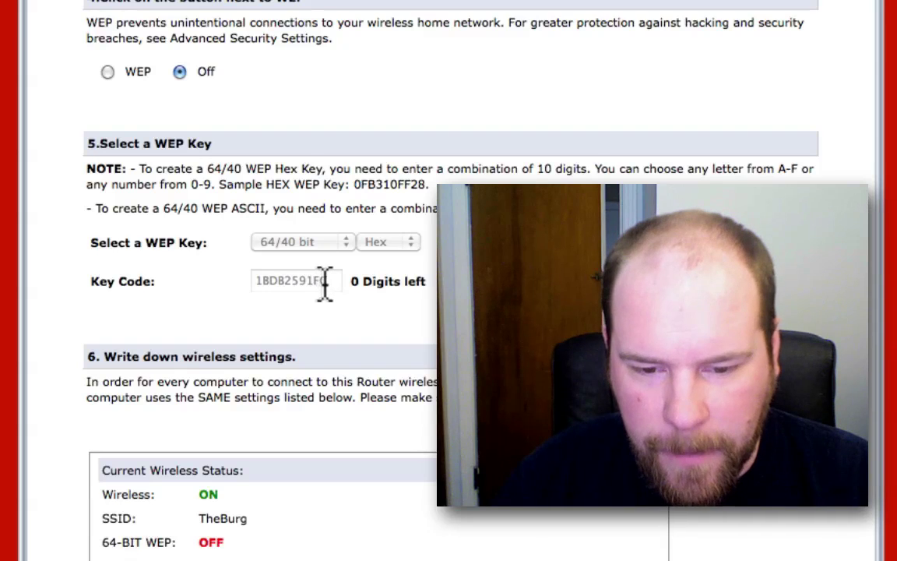
left_click(287, 283)
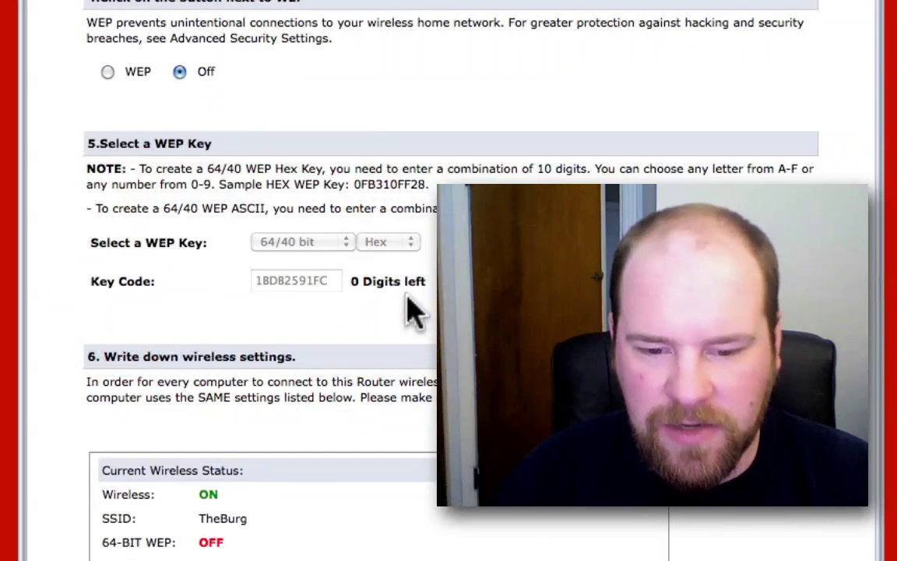
scroll(337, 292, "down", 5)
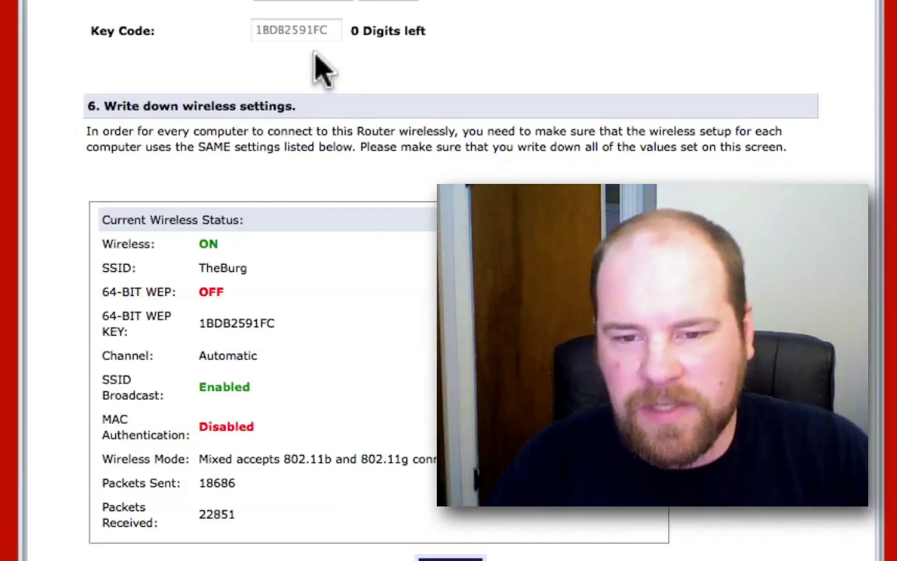
scroll(390, 51, "down", 3)
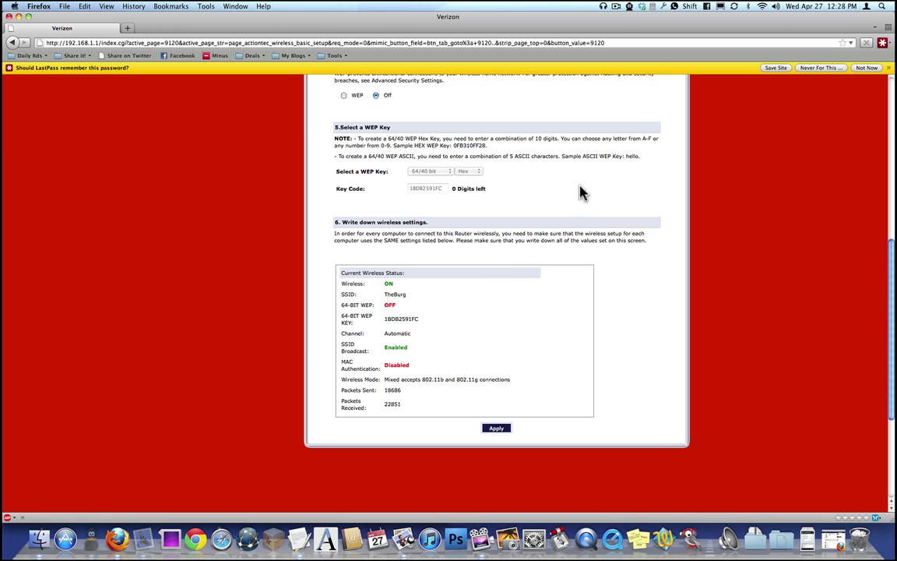
left_click(761, 6)
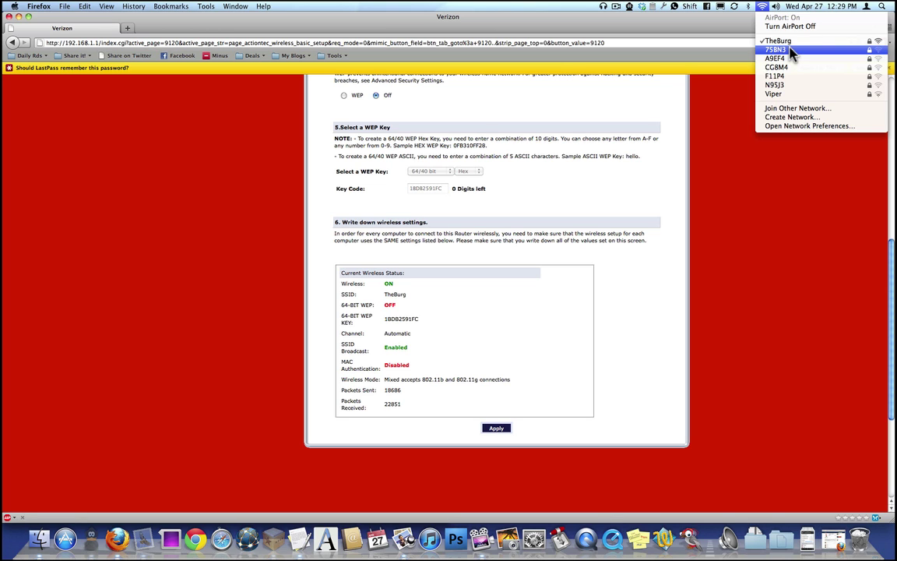
left_click(811, 243)
scroll(756, 271, "up", 1)
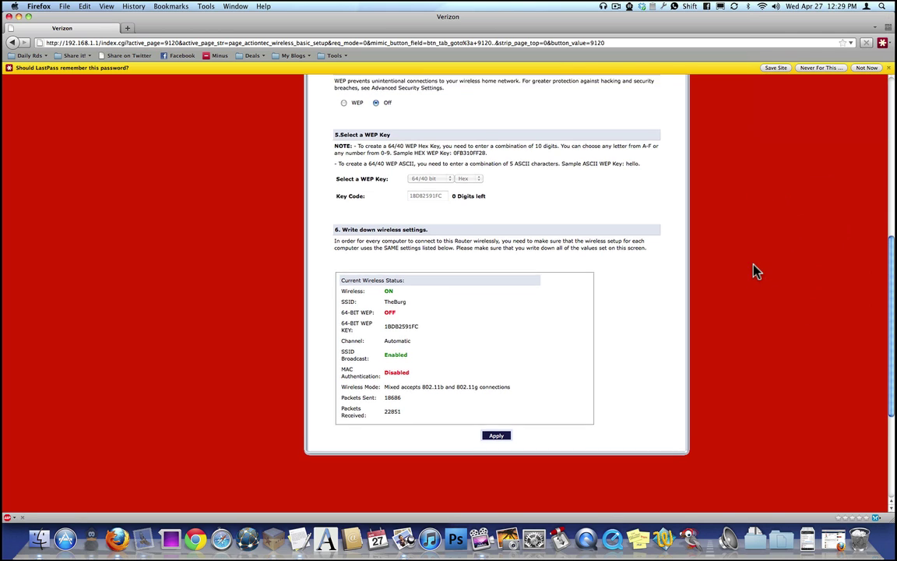
scroll(754, 267, "up", 10)
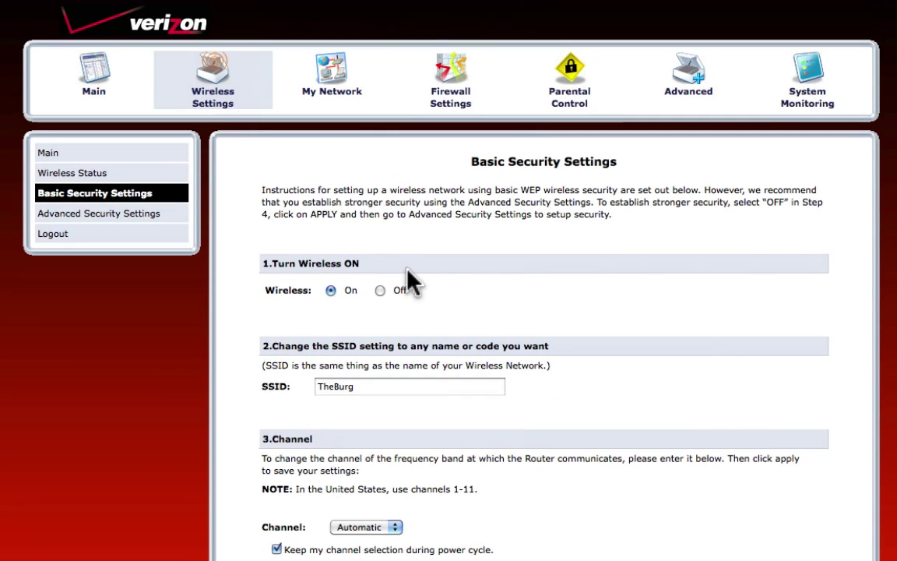
Step: Open Advanced Security Settings and choose WPA to bring up the WPA pre-shared key form
left_click(163, 226)
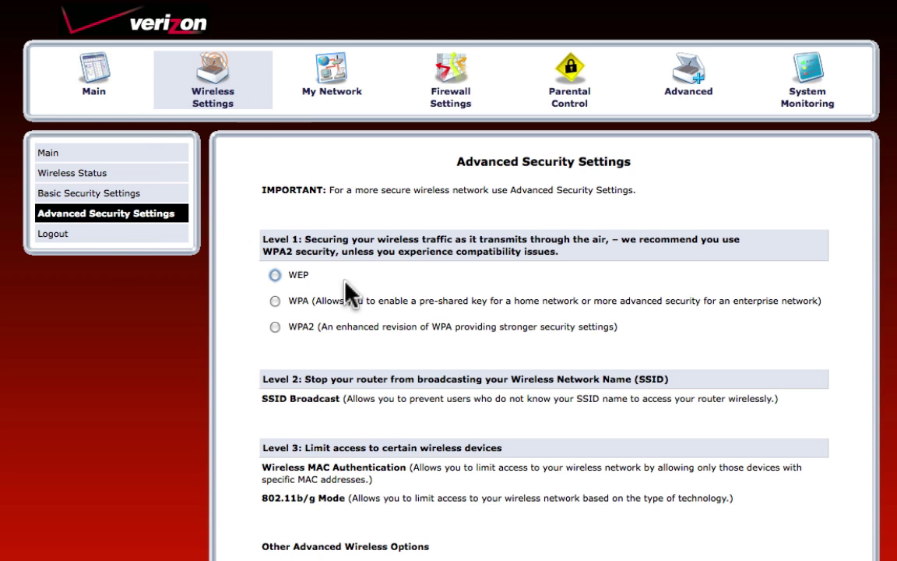
left_click(275, 301)
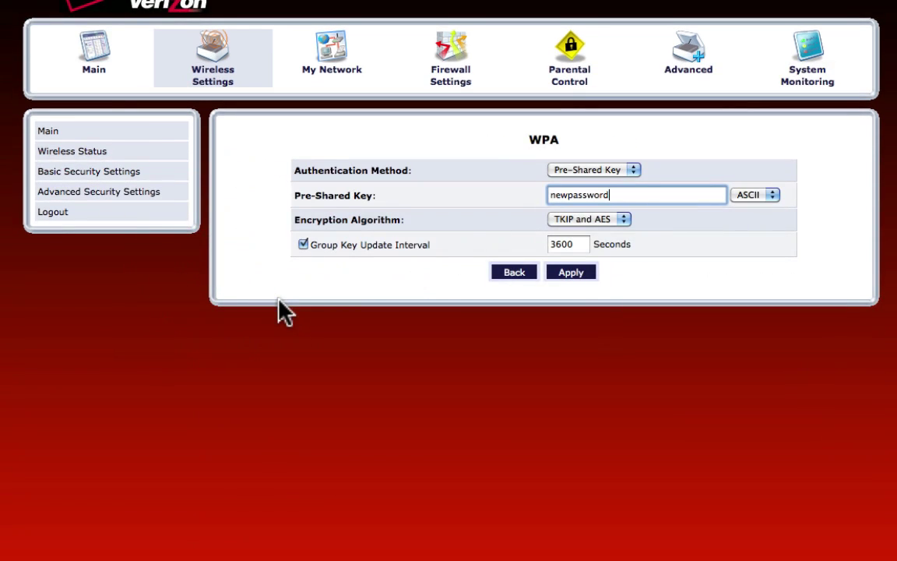
left_click(508, 275)
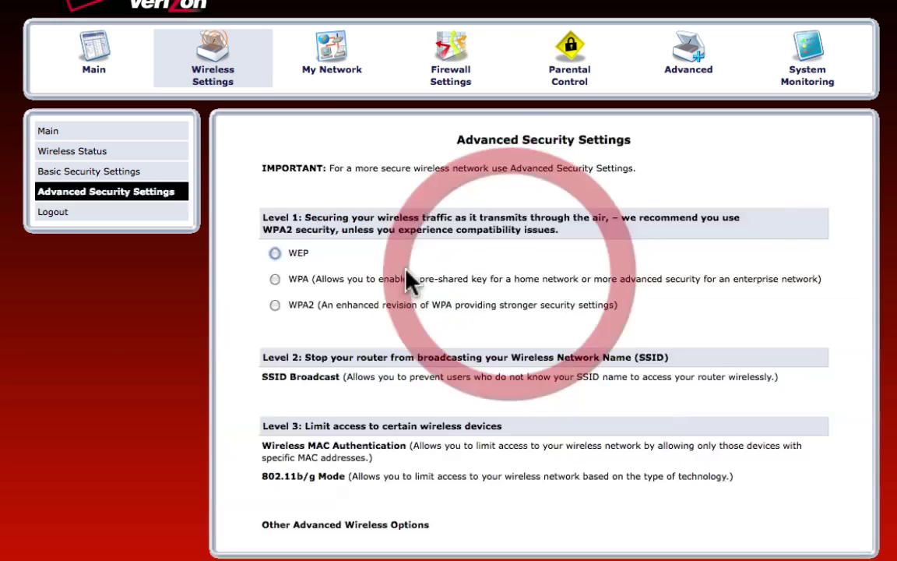
left_click(276, 305)
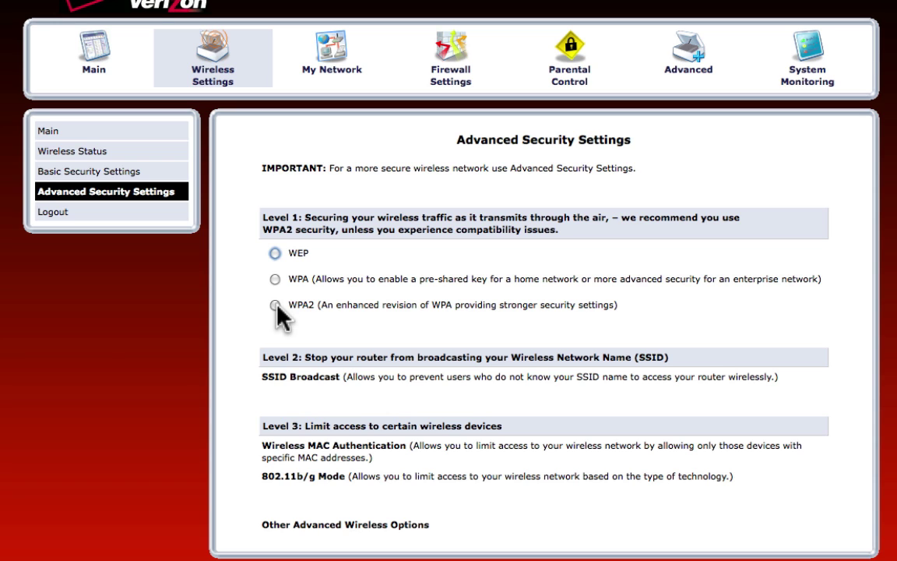
left_click(276, 282)
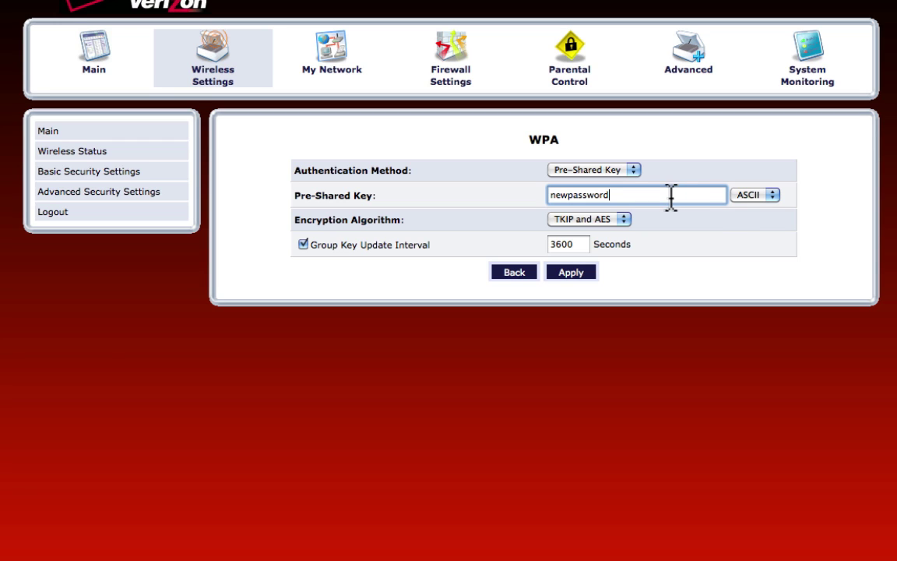
left_click(771, 198)
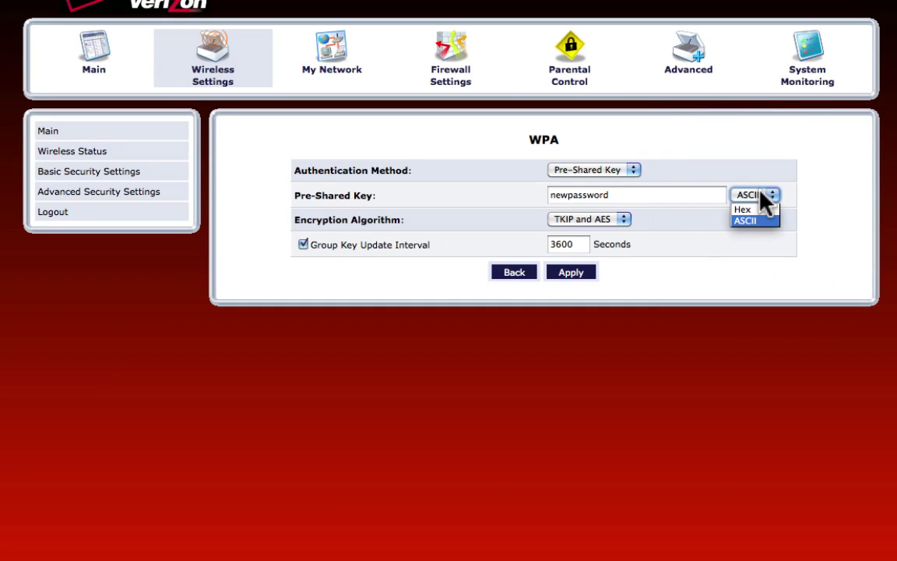
left_click(759, 220)
left_click(621, 218)
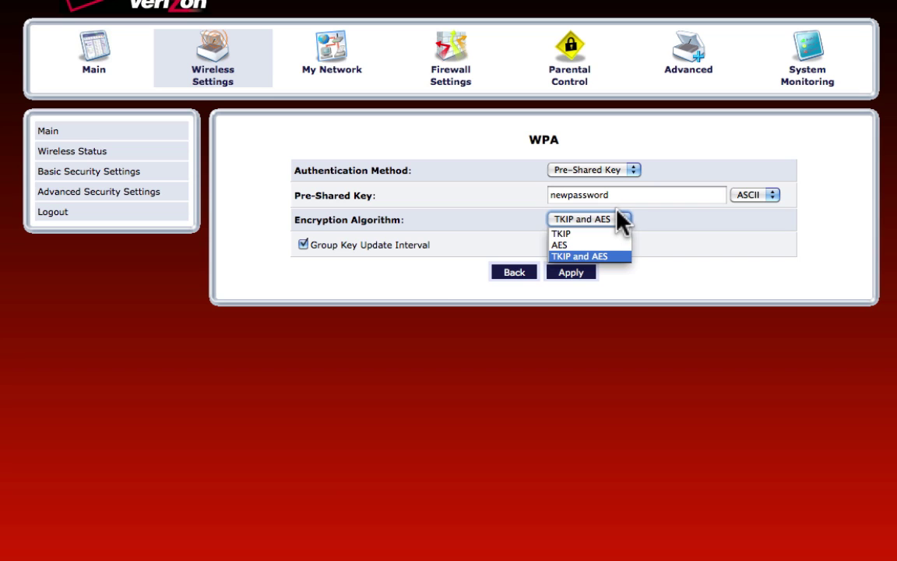
left_click(660, 225)
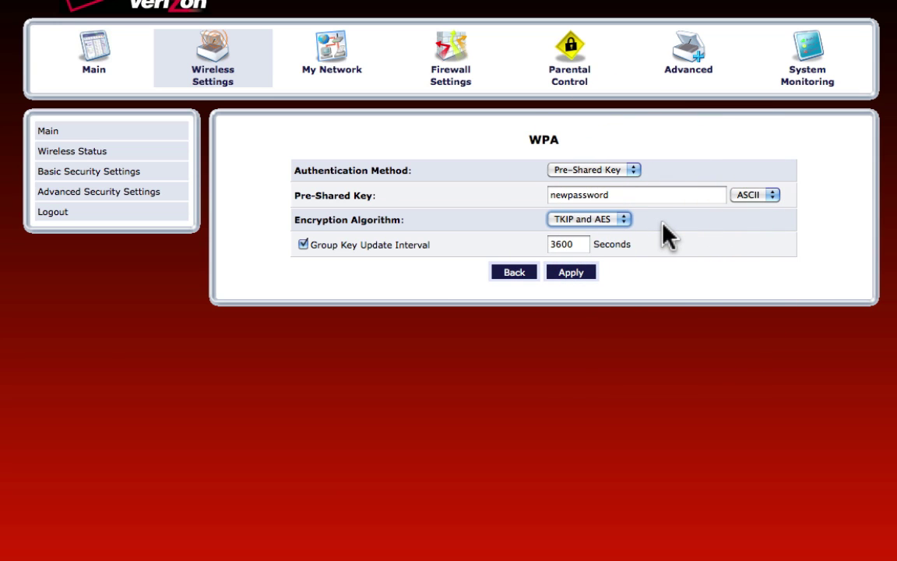
left_click(625, 220)
left_click(648, 219)
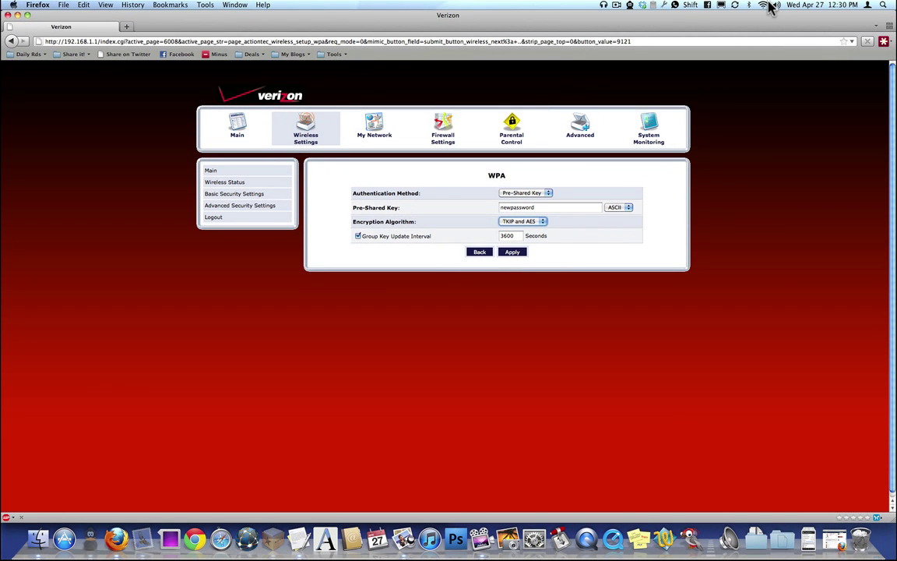
Step: Check the AirPort wireless network list after applying WPA, then close it
left_click(766, 6)
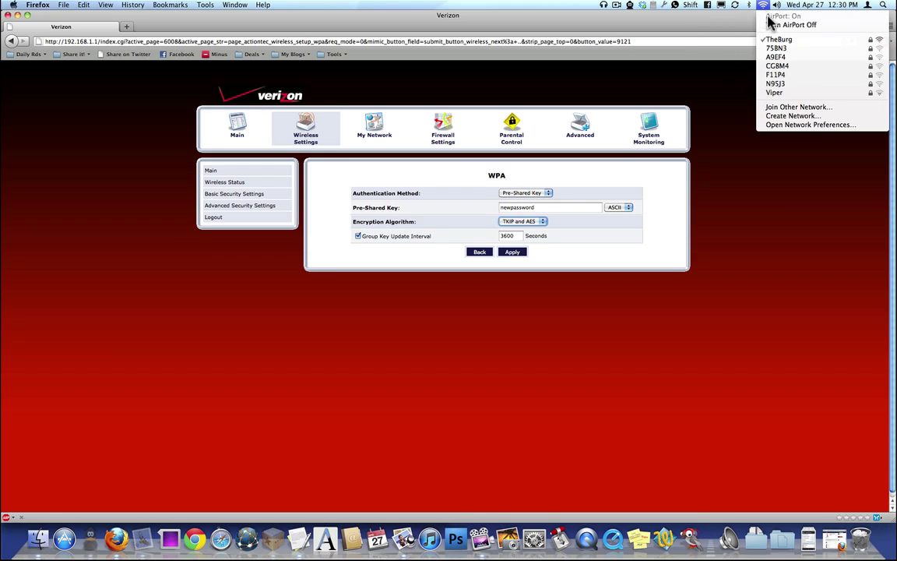
left_click(764, 6)
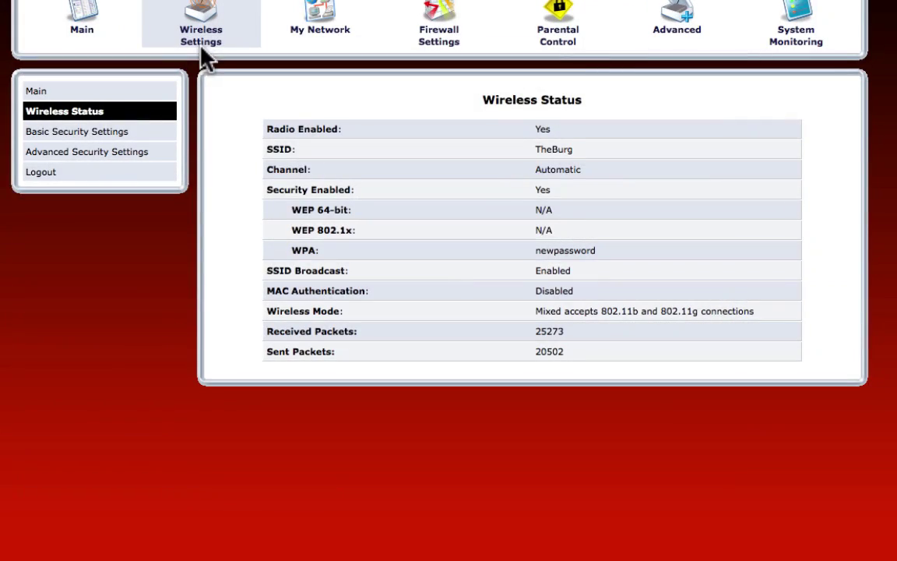
Step: Return to Basic Security Settings and scroll to the WEP and Key Code sections showing WEP Off
left_click(269, 141)
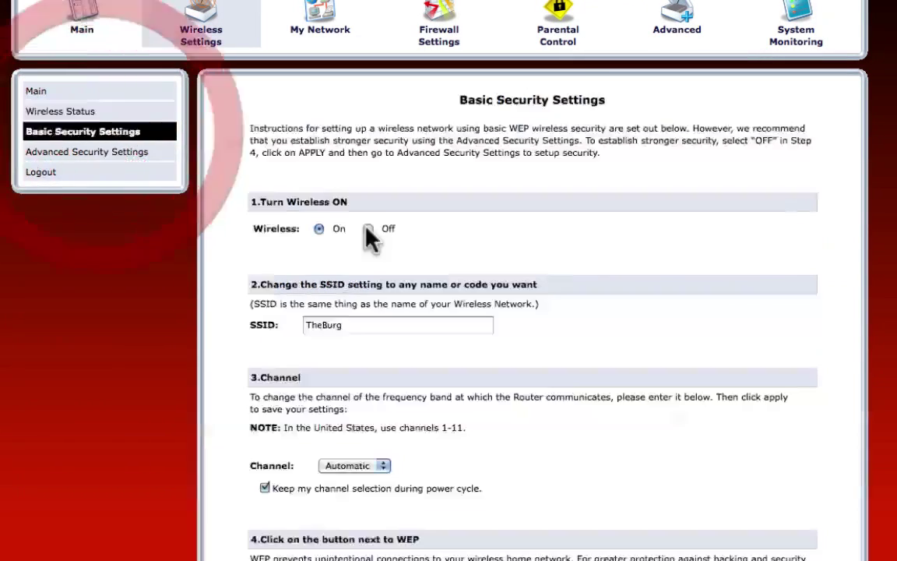
scroll(561, 355, "down", 5)
scroll(631, 409, "down", 5)
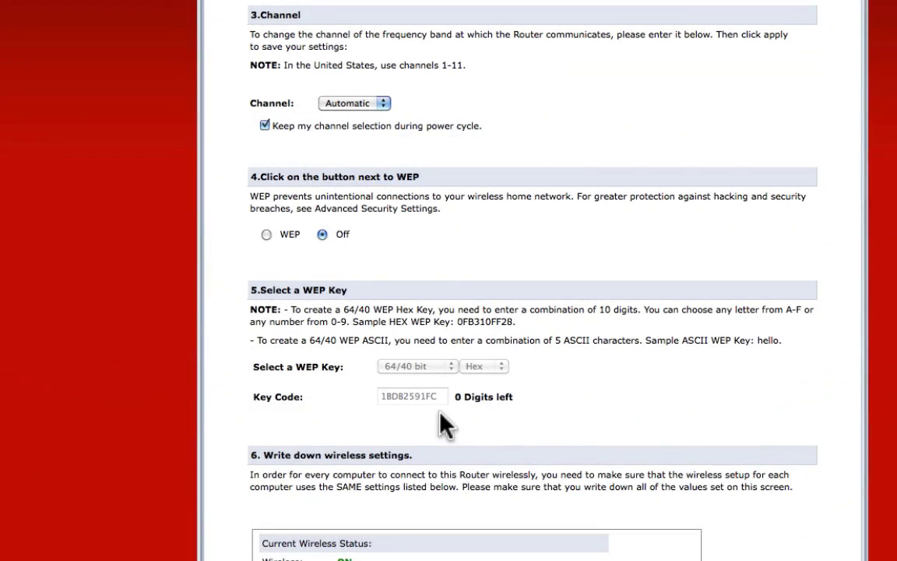
left_click(421, 398)
left_click(386, 394)
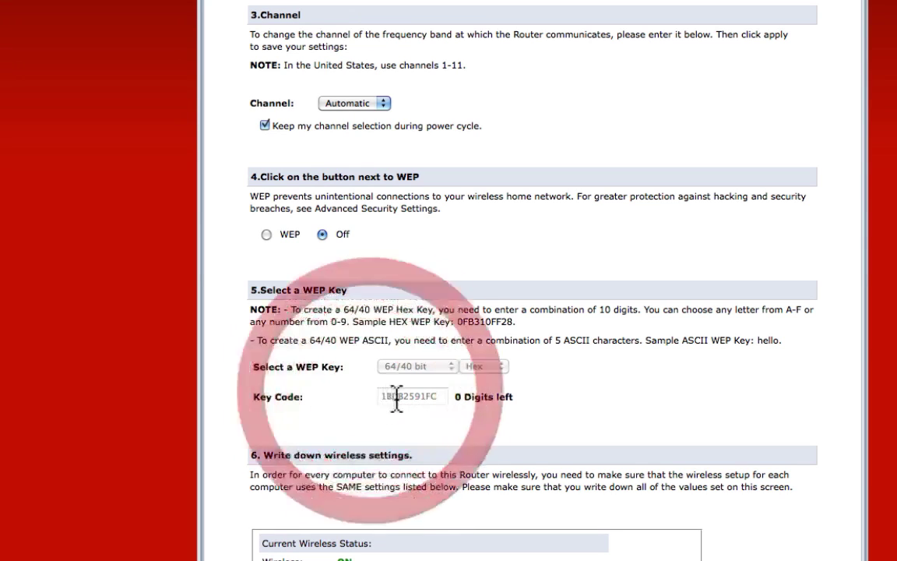